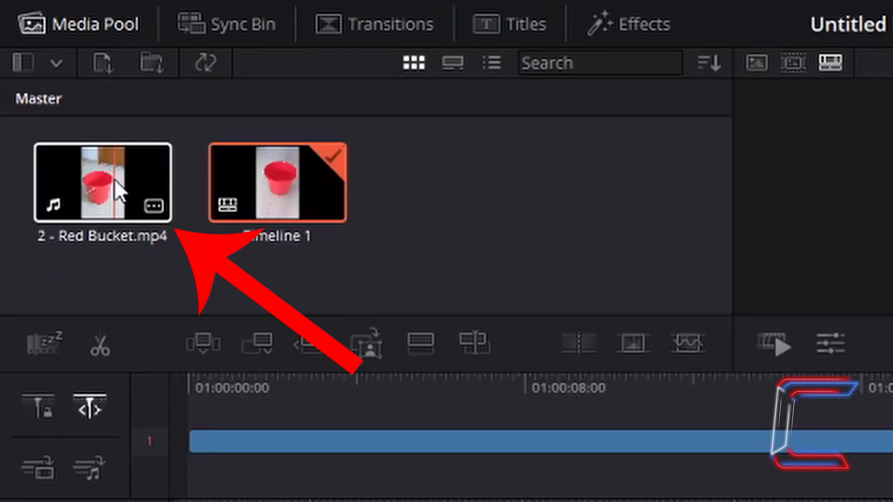
# Step: Drag Red Bucket.mp4 from the Media Pool onto the timeline, appending it after the existing clips
pyautogui.click(114, 179)
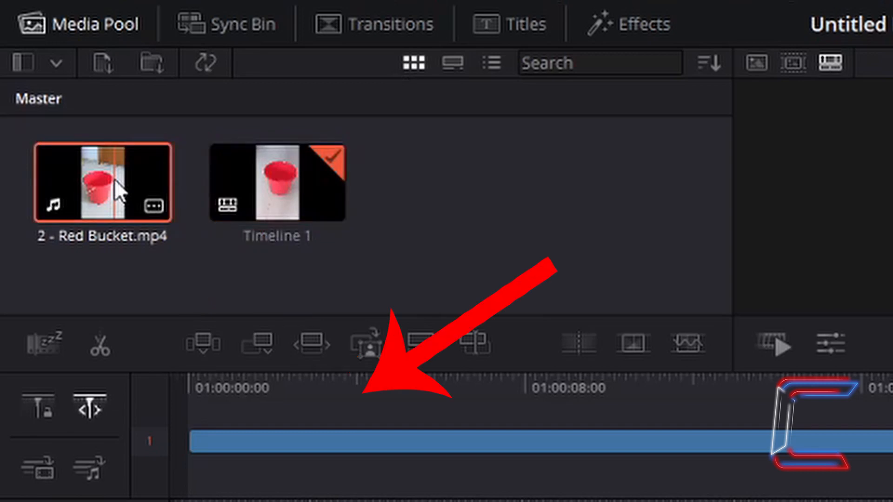
pyautogui.moveTo(114, 179); pyautogui.dragTo(276, 402)
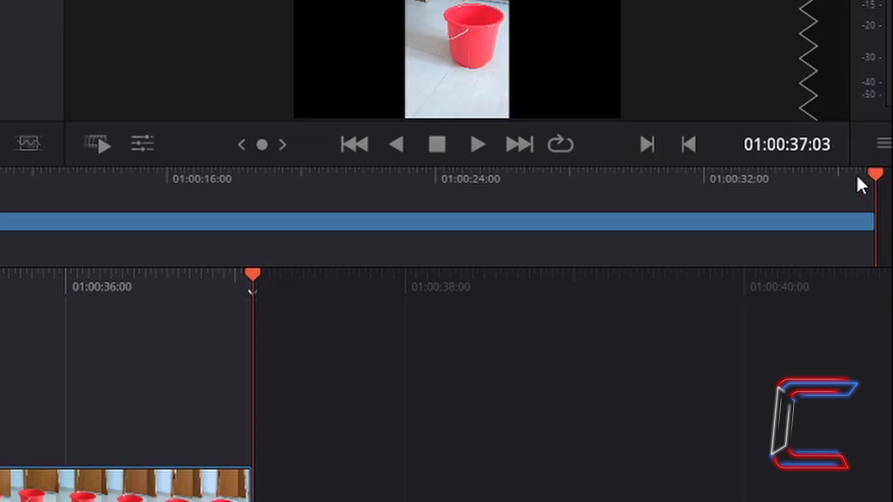
# Step: Scrub the playhead in the upper ruler back to roughly 01:00:36:00
pyautogui.moveTo(863, 177); pyautogui.dragTo(777, 175)
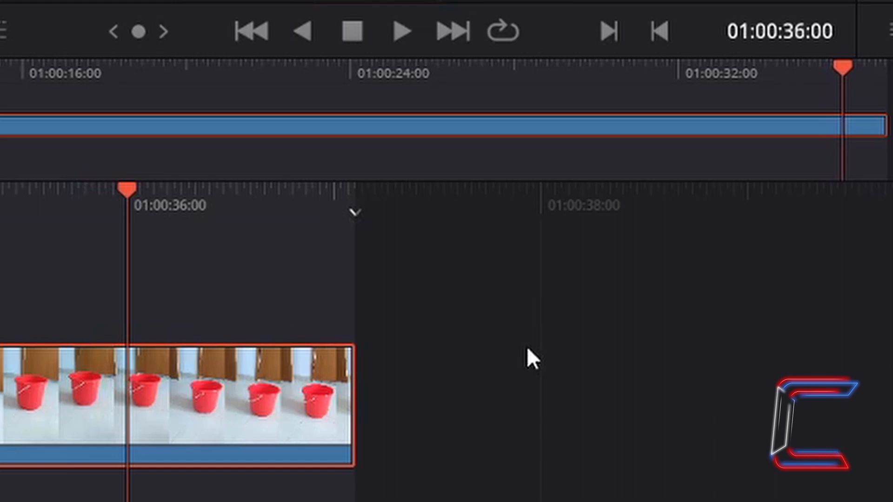
# Step: With K held, tap J to step the playhead backward a few single frames
pyautogui.press('k')
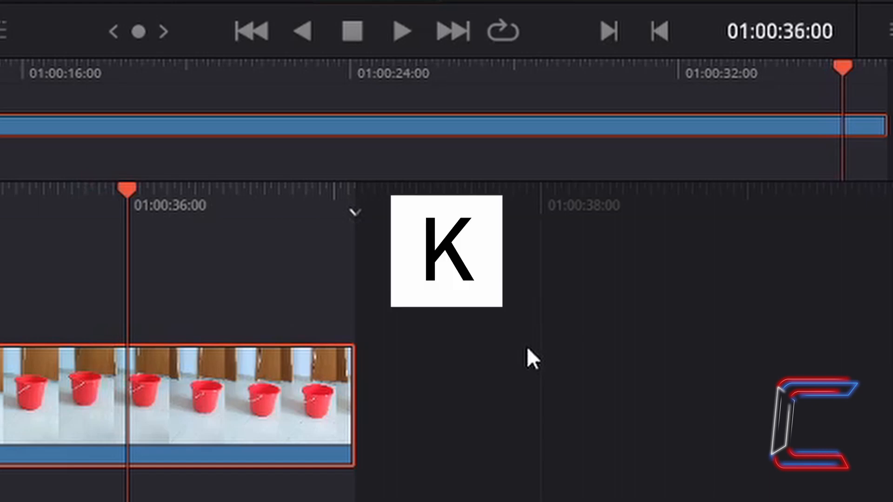
pyautogui.press('j')
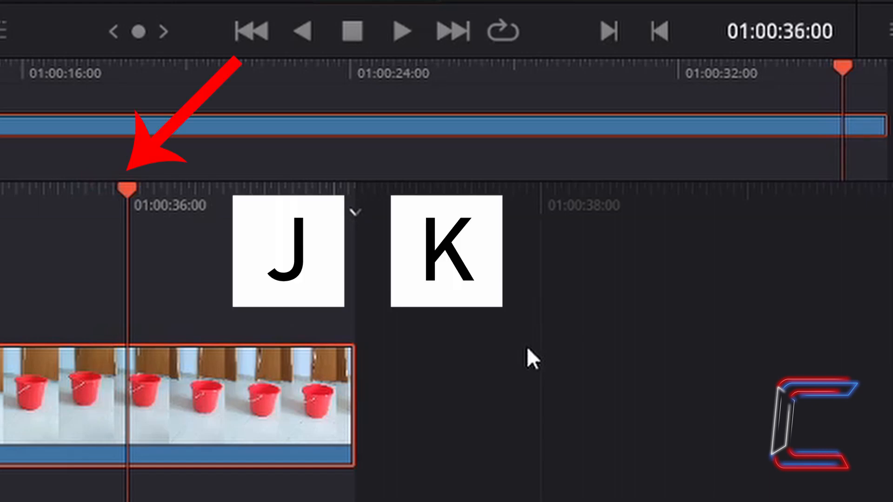
pyautogui.press('j')
pyautogui.press('j')
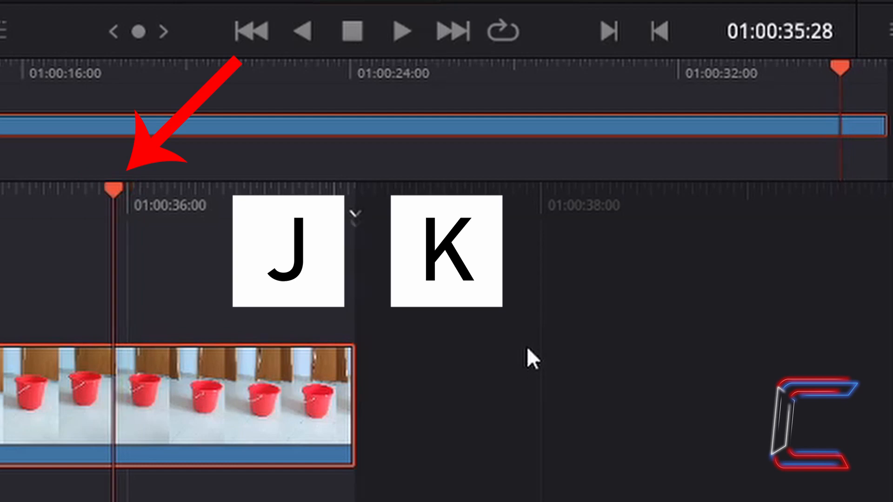
pyautogui.press('j')
pyautogui.press('j')
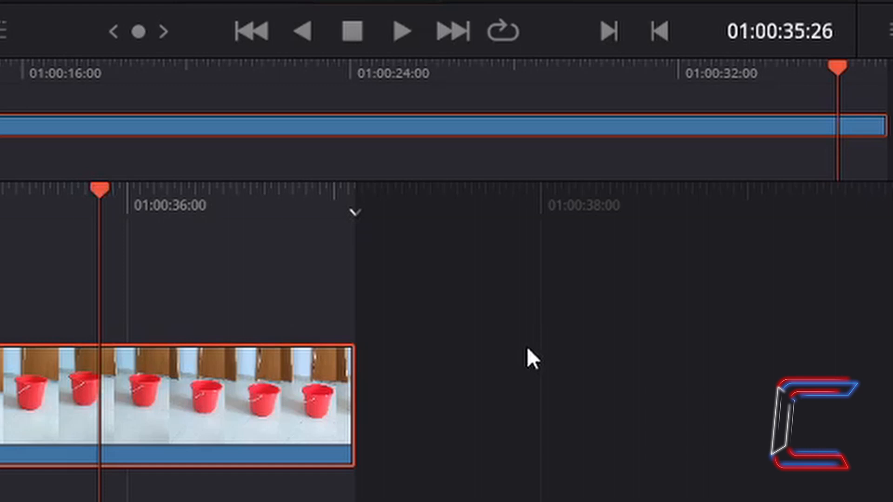
# Step: Nudge the playhead forward with K+L and back with K+J and Left arrow, settling around 01:00:31:00
pyautogui.hotkey('k', 'l')
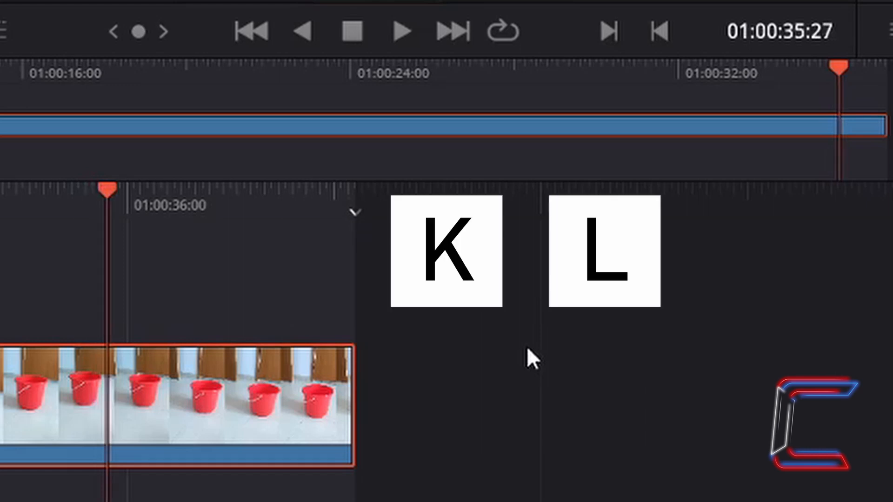
pyautogui.hotkey('k', 'l')
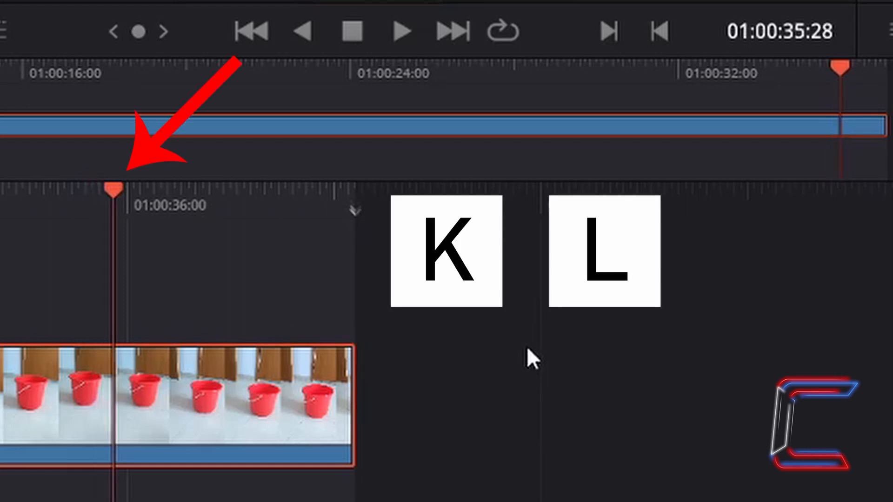
pyautogui.hotkey('k', 'l')
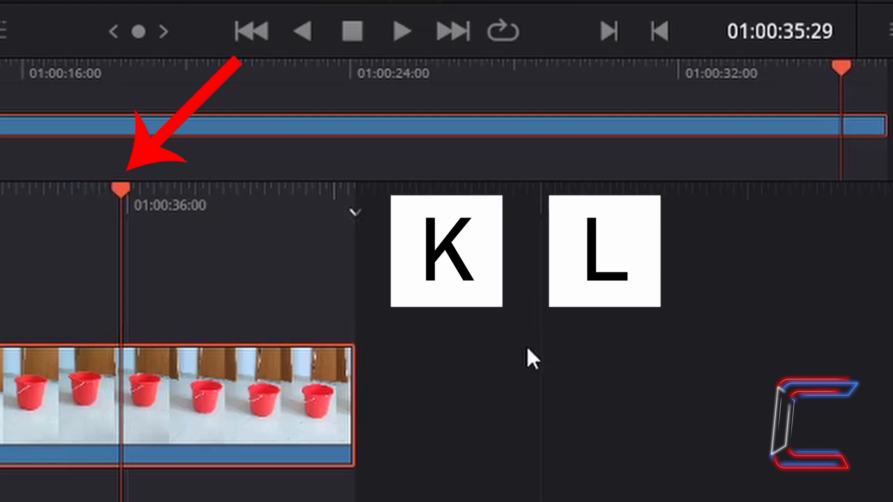
pyautogui.hotkey('k', 'l')
pyautogui.hotkey('k', 'j')
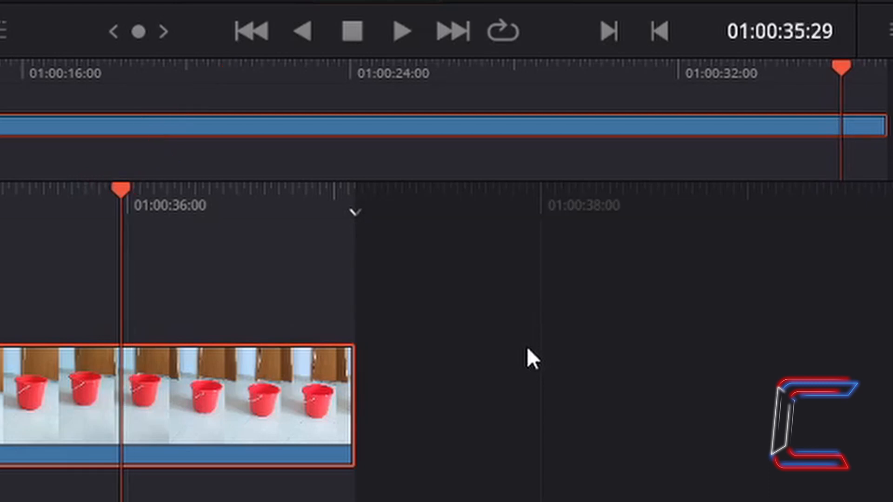
pyautogui.hotkey('k', 'l')
pyautogui.hotkey('k', 'j')
pyautogui.hotkey('k', 'j')
pyautogui.press('Left')
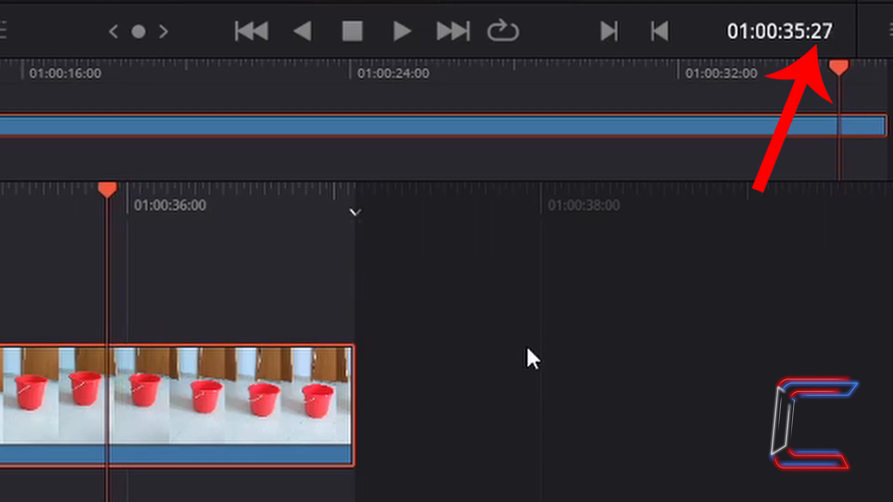
pyautogui.press('Left')
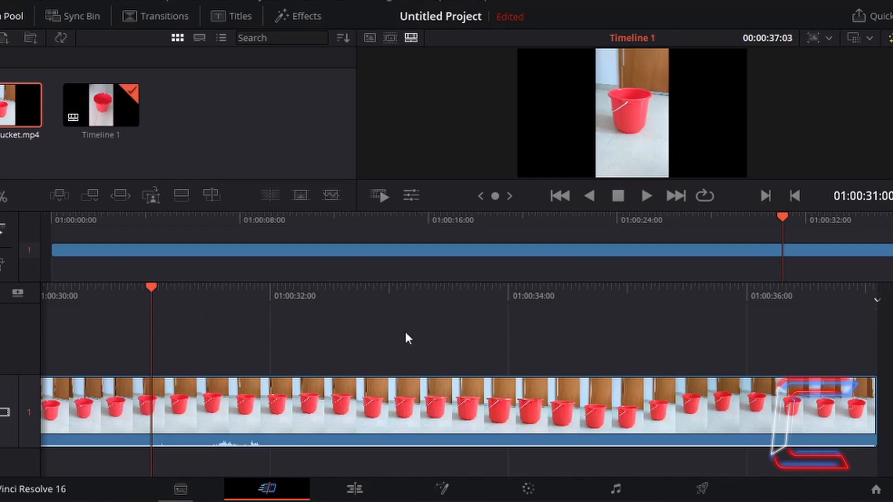
# Step: Move the playhead to an earlier frame and play the timeline with Space, stopping at 01:00:32:00
pyautogui.moveTo(146, 288); pyautogui.dragTo(42, 288)
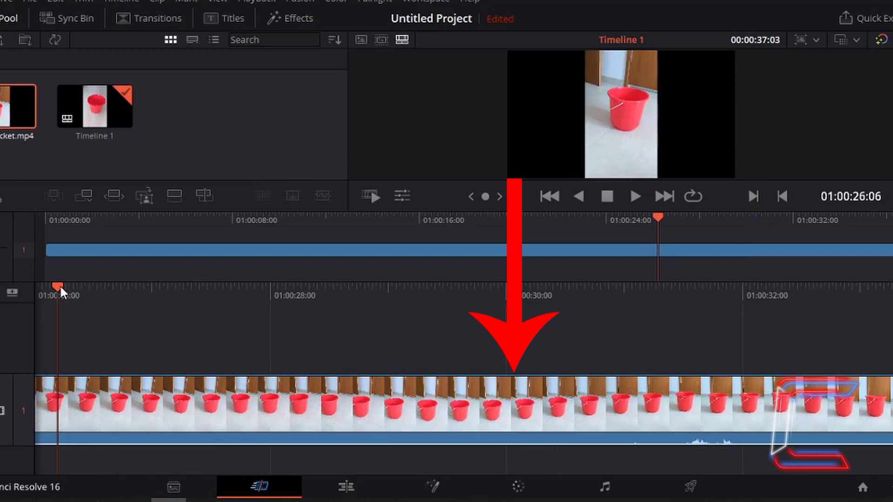
pyautogui.press('space')
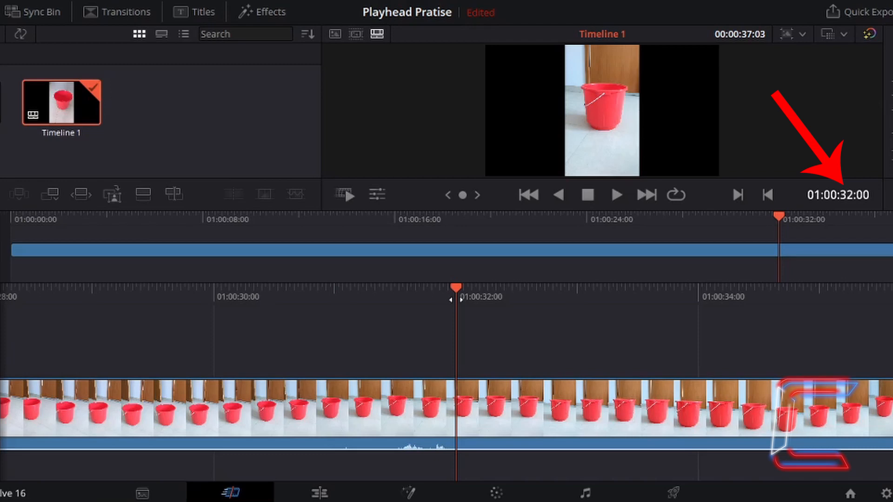
pyautogui.moveTo(454, 300); pyautogui.dragTo(269, 319)
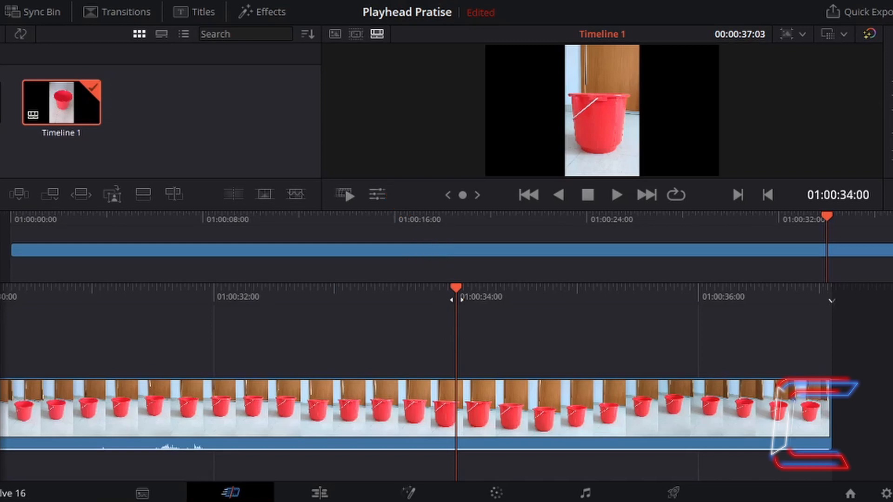
# Step: Drag the lower timeline so the Red Bucket clip slides under the fixed playhead to 01:00:34:00
pyautogui.moveTo(455, 299)
pyautogui.mouseDown()
pyautogui.moveTo(269, 319)
pyautogui.moveTo(392, 305)
pyautogui.moveTo(879, 362)
pyautogui.mouseUp()
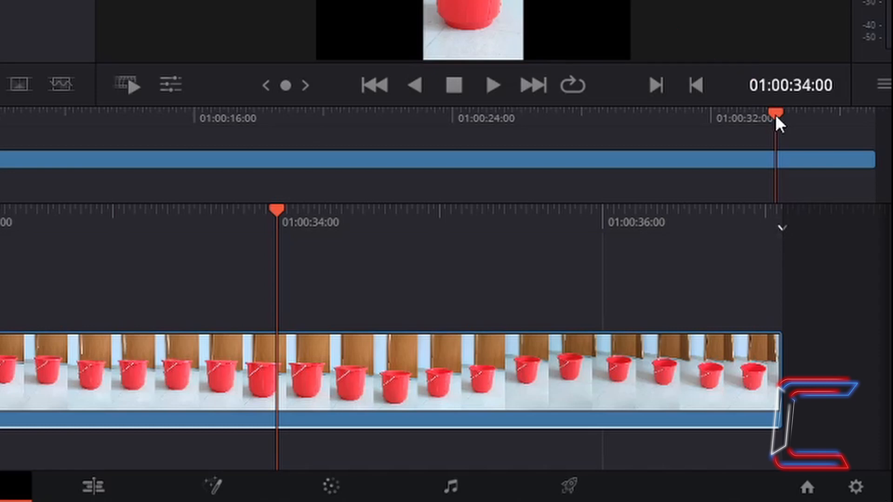
# Step: Scrub the playhead in the upper ruler rightward to the Red Bucket clip's end
pyautogui.moveTo(801, 118); pyautogui.dragTo(867, 115)
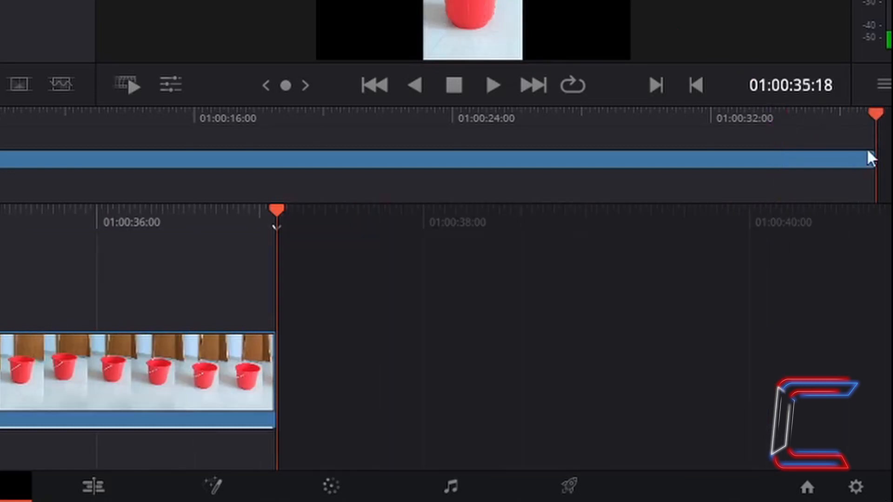